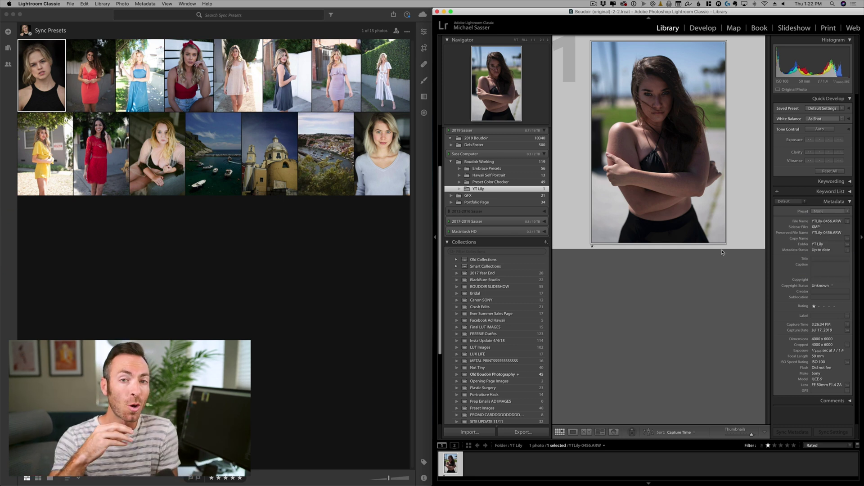
# In Develop, set Calibration Red and Green Primary Hue to +100 and Blue Primary Hue to −100
pyautogui.press('d')
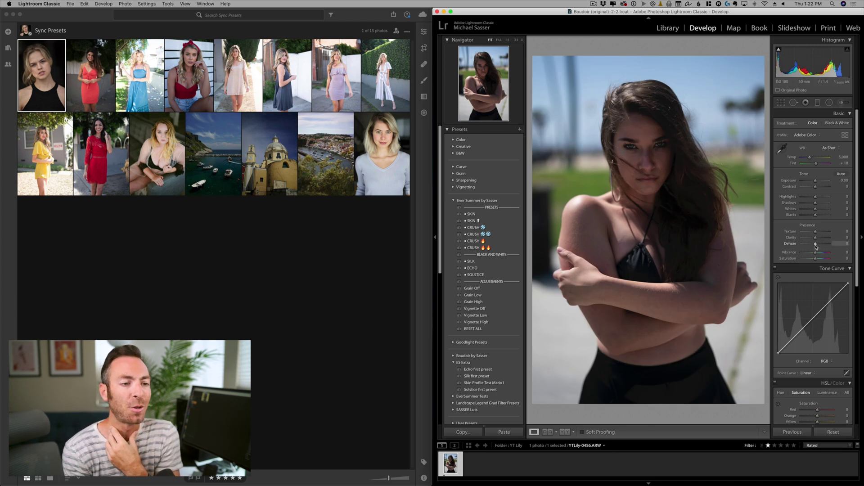
pyautogui.scroll(-10, 810, 270)
pyautogui.moveTo(778, 357); pyautogui.dragTo(816, 361)
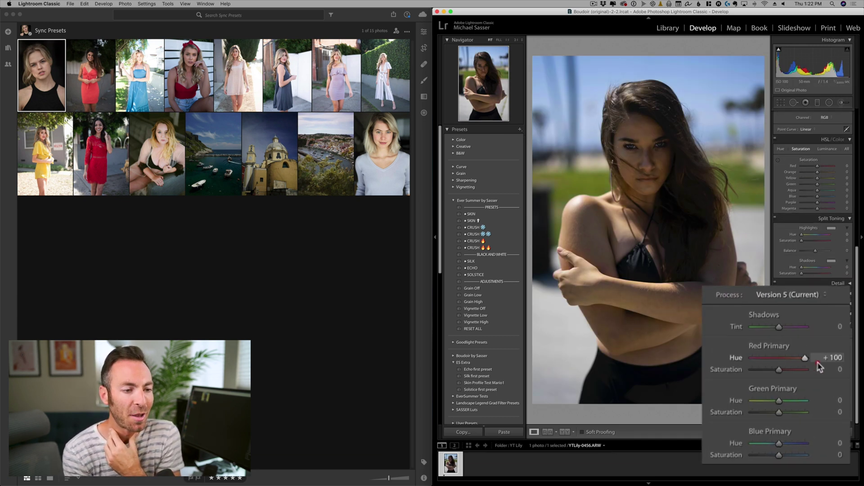
pyautogui.moveTo(779, 400); pyautogui.dragTo(819, 401)
pyautogui.moveTo(776, 444); pyautogui.dragTo(729, 446)
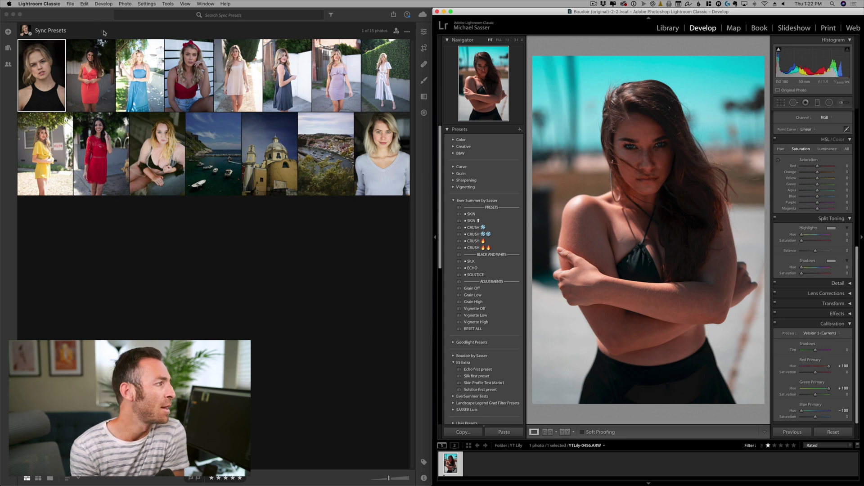
# Create a develop preset 'Orangey Reddy Tealy thing' saving only Process Version and Calibration
pyautogui.click(101, 4)
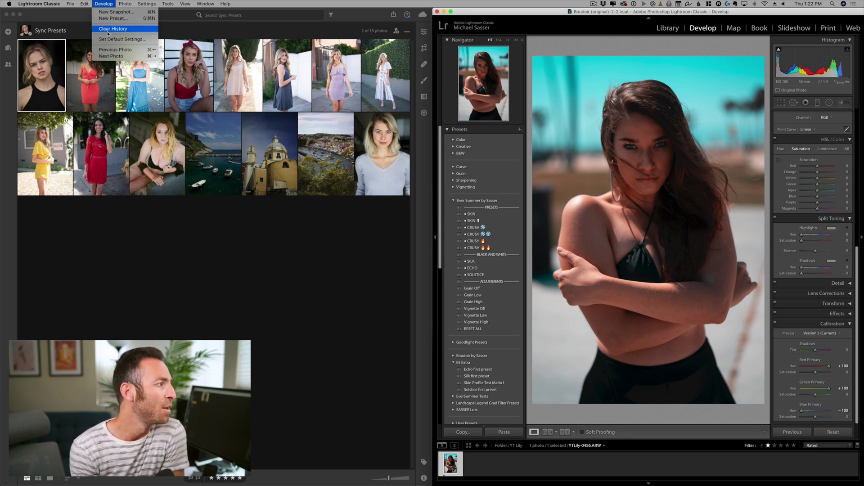
pyautogui.click(116, 19)
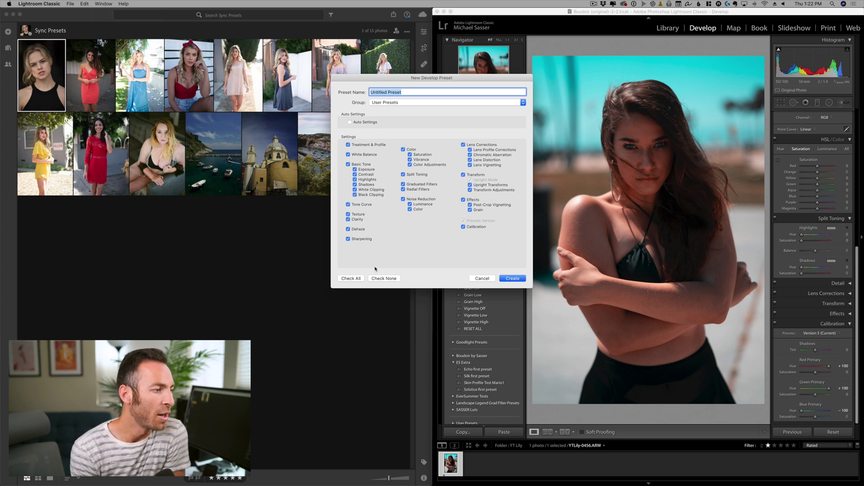
pyautogui.click(380, 278)
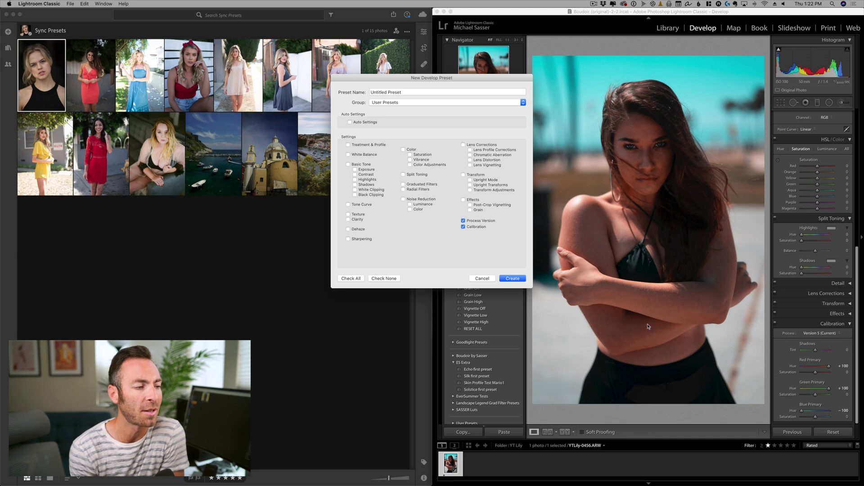
pyautogui.click(398, 90)
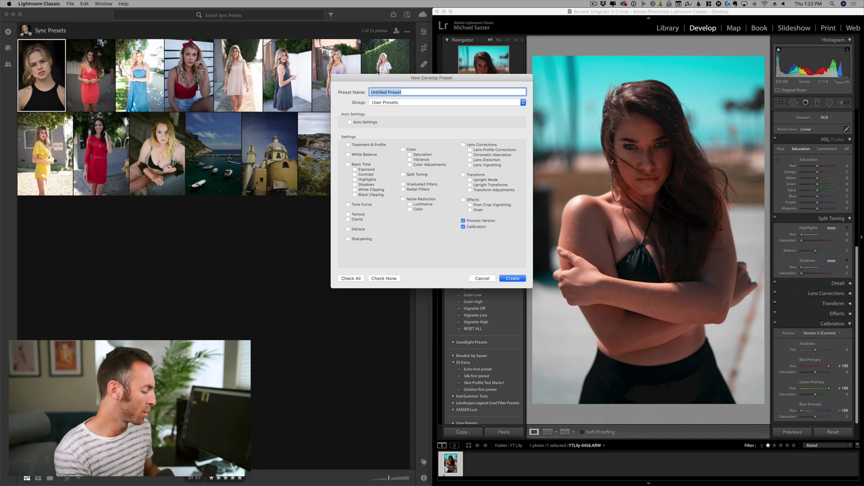
pyautogui.write('ORangey')
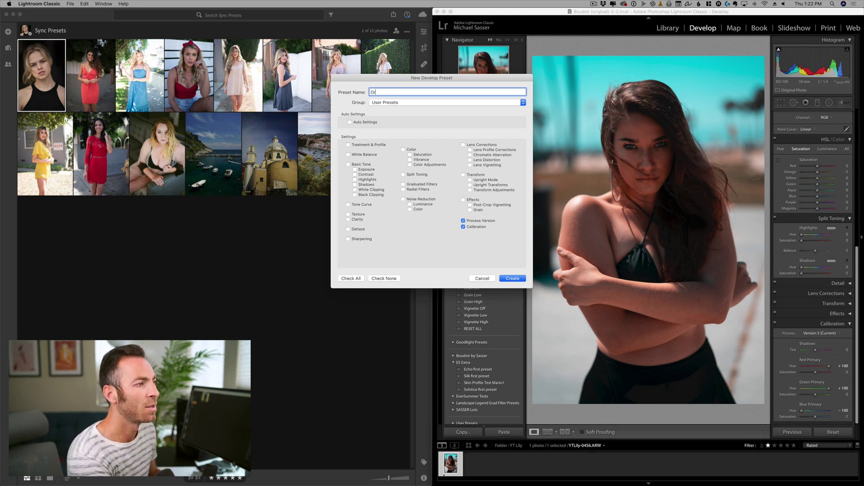
pyautogui.write(' Re')
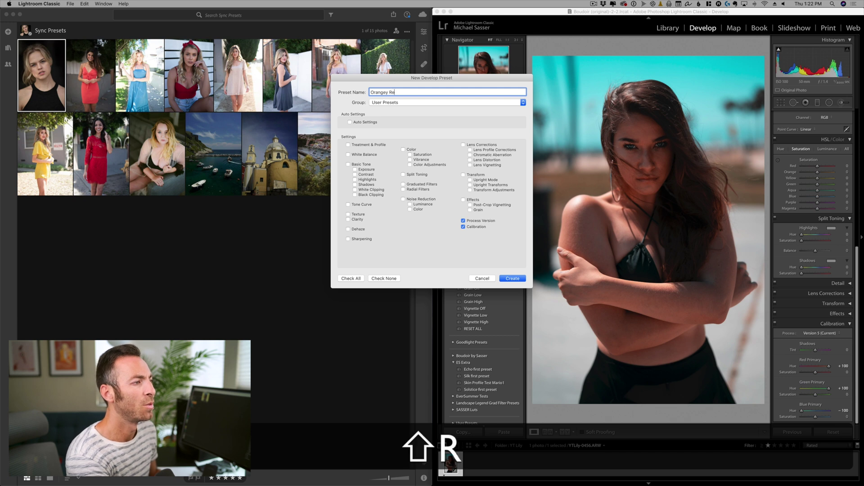
pyautogui.write('ddy Tealy thing')
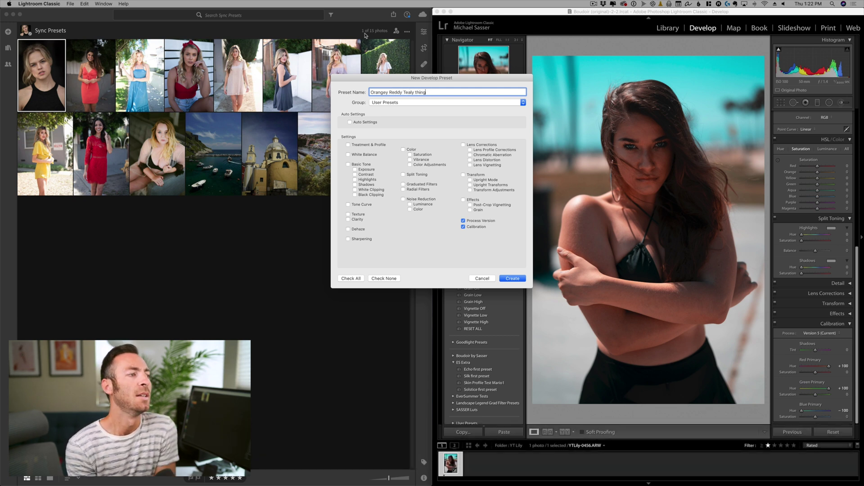
pyautogui.click(513, 278)
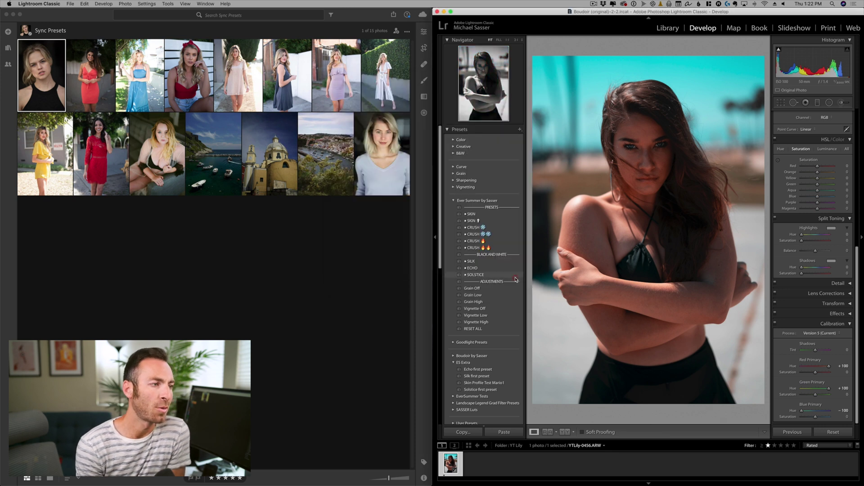
# Collapse ES Extra, expand User Presets, and apply 'Orangey Reddy Tealy thing' to the portrait
pyautogui.click(453, 362)
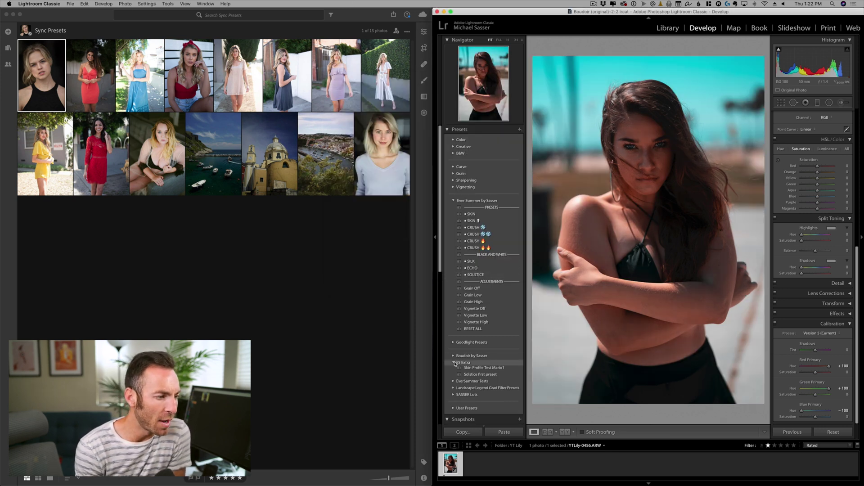
pyautogui.scroll(-2, 454, 369)
pyautogui.click(454, 379)
pyautogui.scroll(-8, 486, 315)
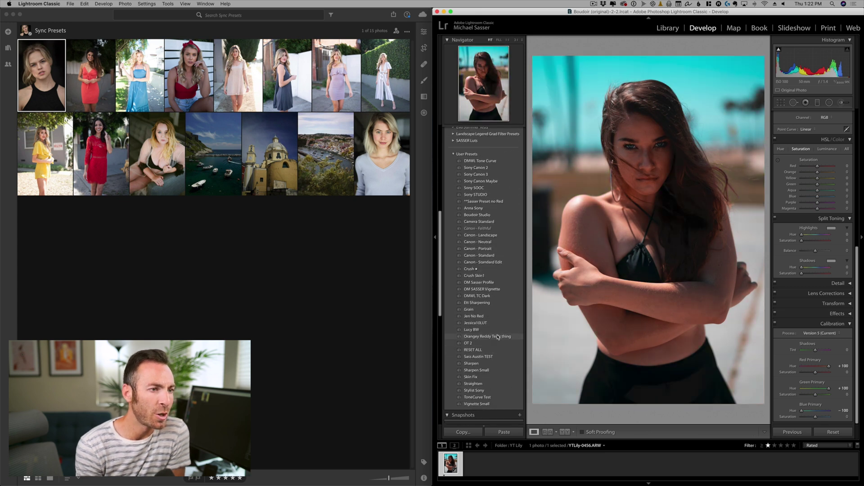
pyautogui.click(504, 336)
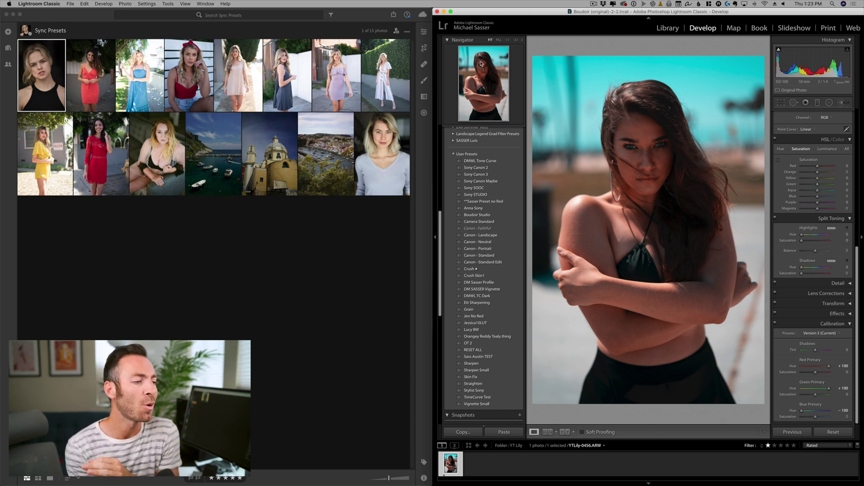
# Reveal 'Orangey Reddy Tealy thing.xmp' in Finder and place that window beside Lightroom
pyautogui.rightClick(483, 337)
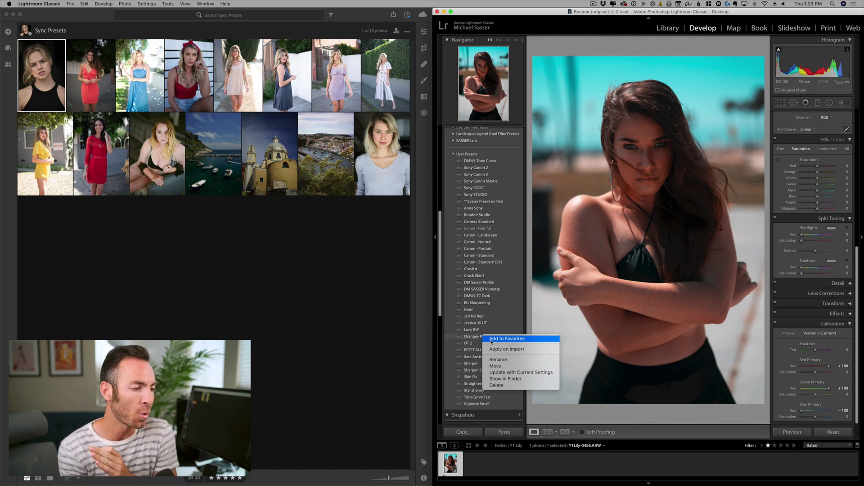
pyautogui.click(517, 378)
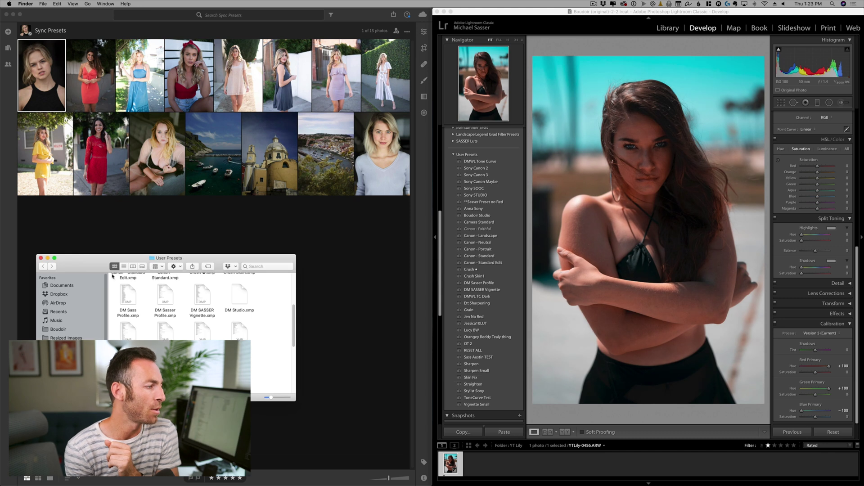
pyautogui.moveTo(189, 258); pyautogui.dragTo(353, 137)
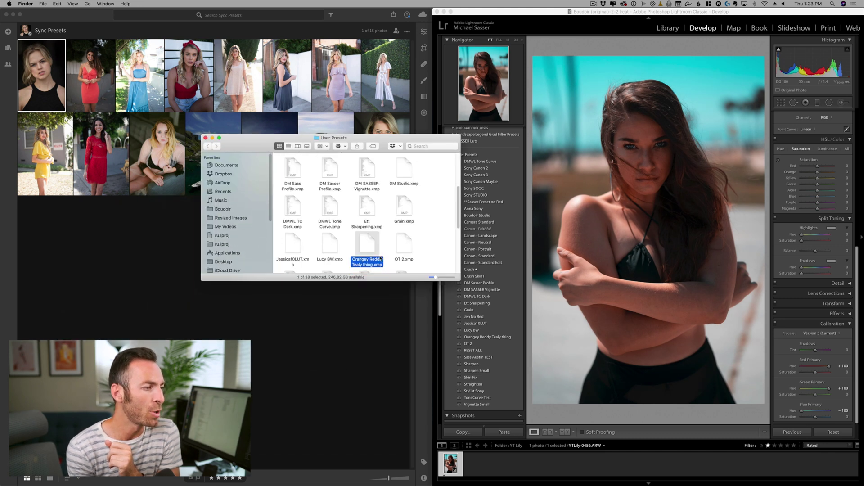
pyautogui.moveTo(370, 140); pyautogui.dragTo(691, 136)
pyautogui.click(258, 213)
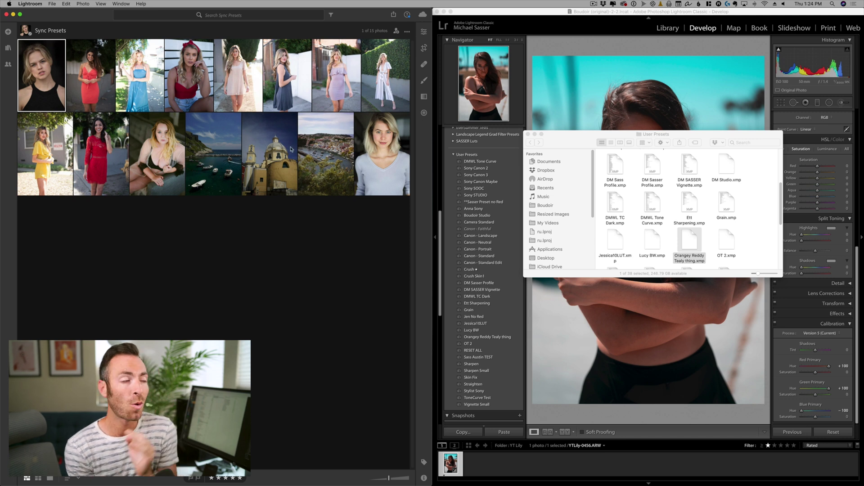
# Start Import Presets from Lightroom's Presets panel and drag in 'Orangey Reddy Tealy thing.xmp'
pyautogui.click(424, 33)
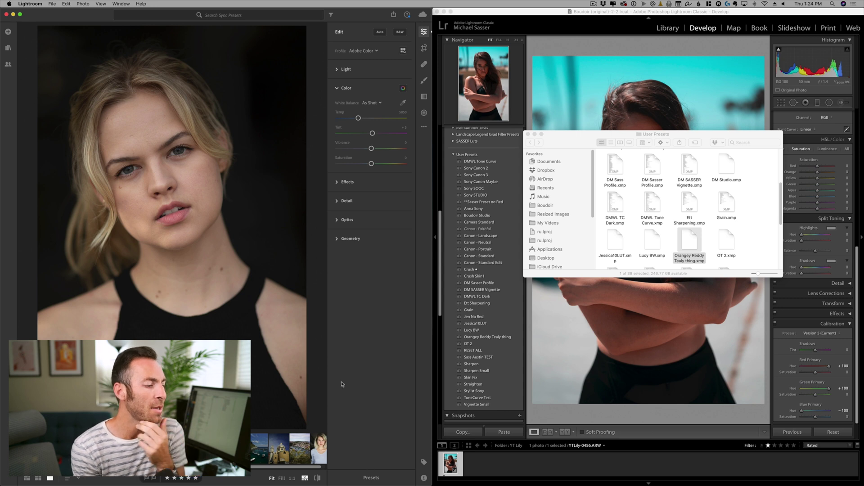
pyautogui.click(374, 477)
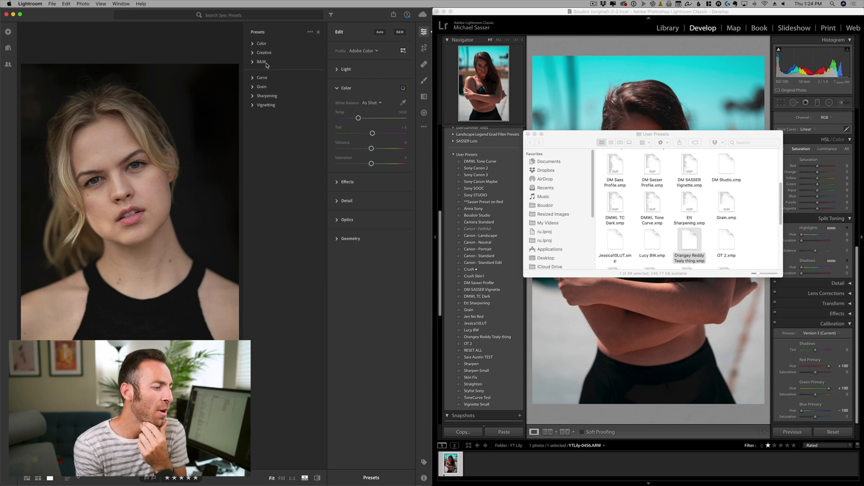
pyautogui.click(310, 33)
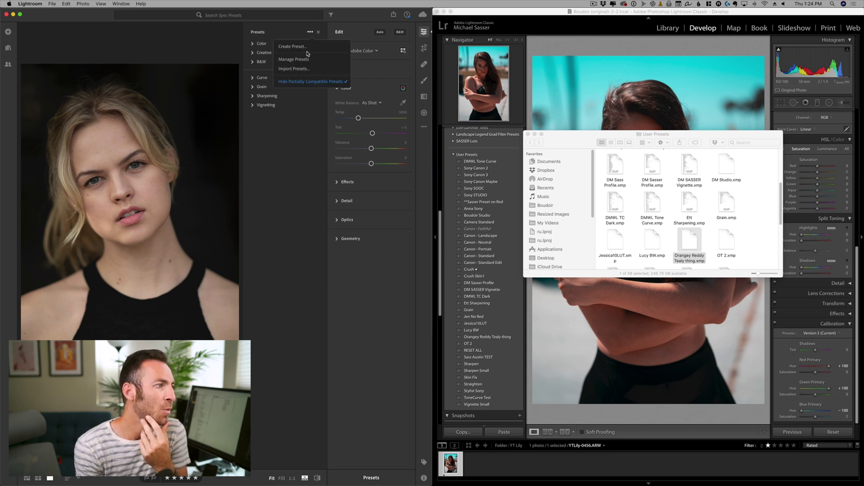
pyautogui.click(306, 70)
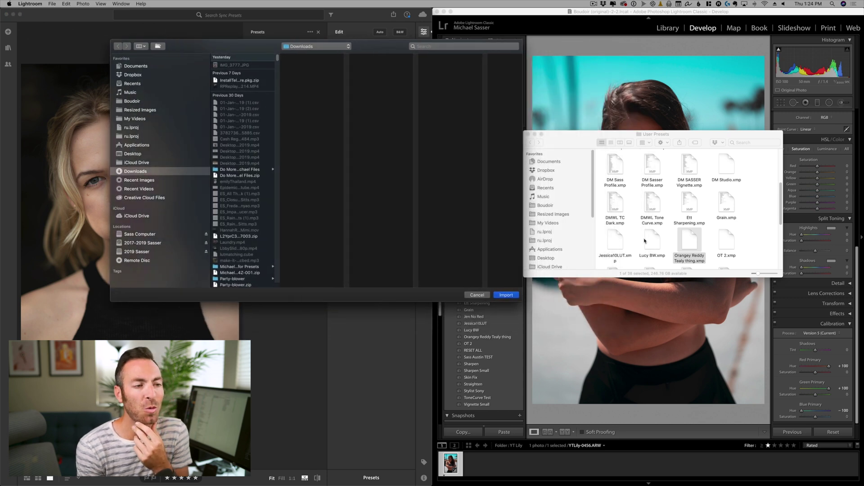
pyautogui.moveTo(689, 241); pyautogui.dragTo(316, 194)
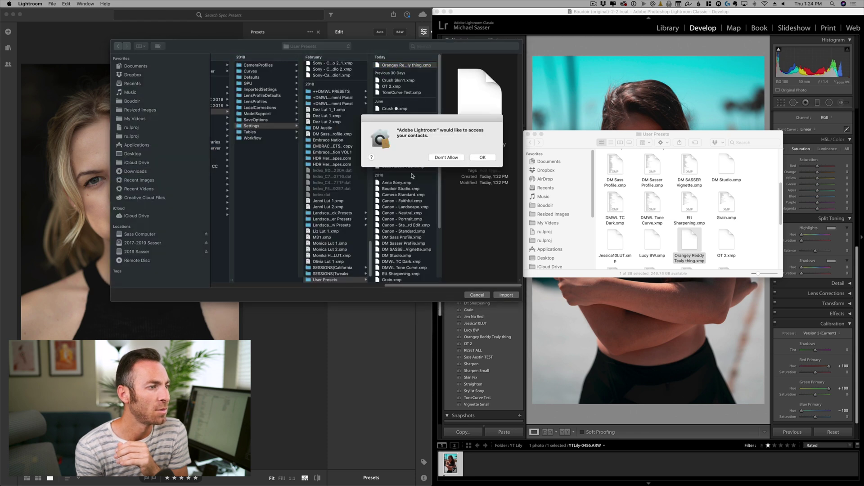
pyautogui.click(490, 158)
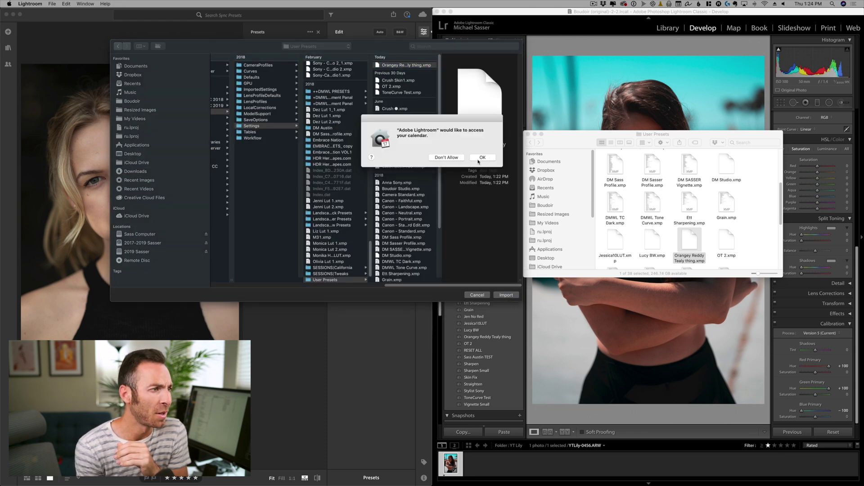
pyautogui.click(481, 158)
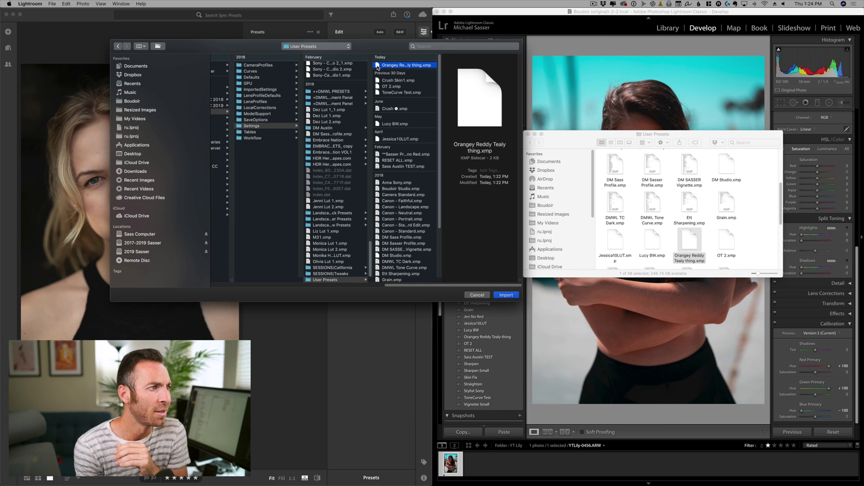
# Import the preset, then apply Orangey Reddy Tealy thing to the next photo and the harbour photo
pyautogui.click(505, 295)
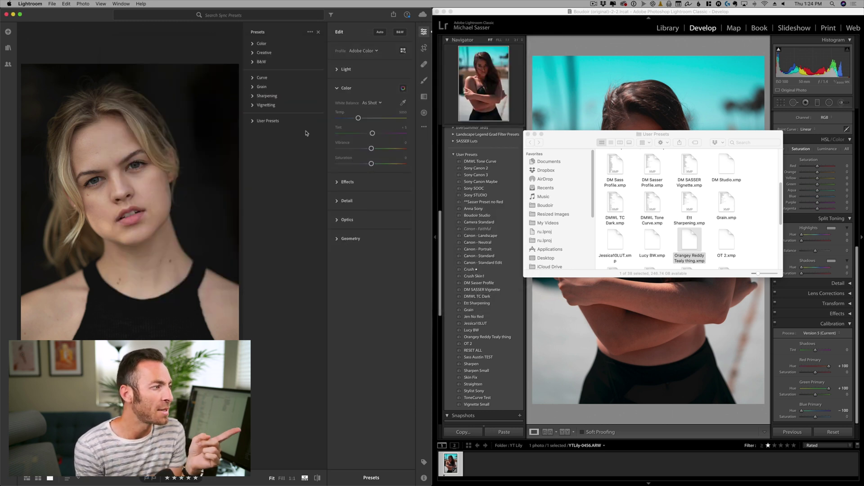
pyautogui.click(253, 122)
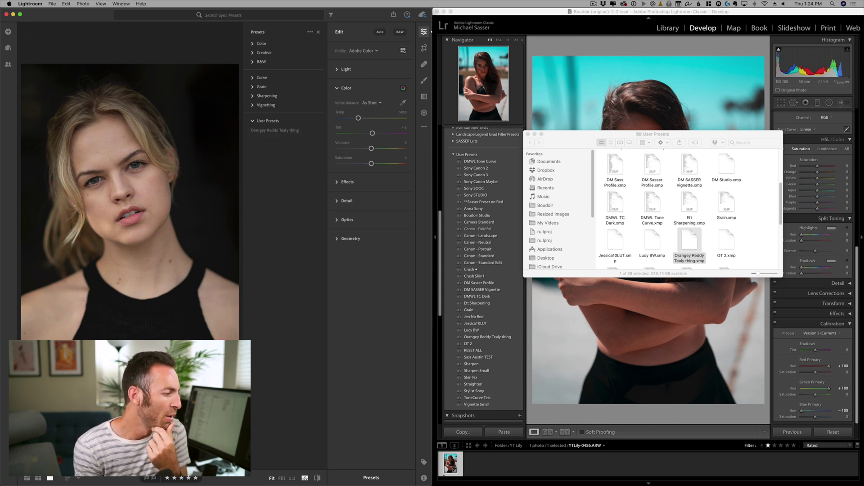
pyautogui.press('Right')
pyautogui.click(261, 131)
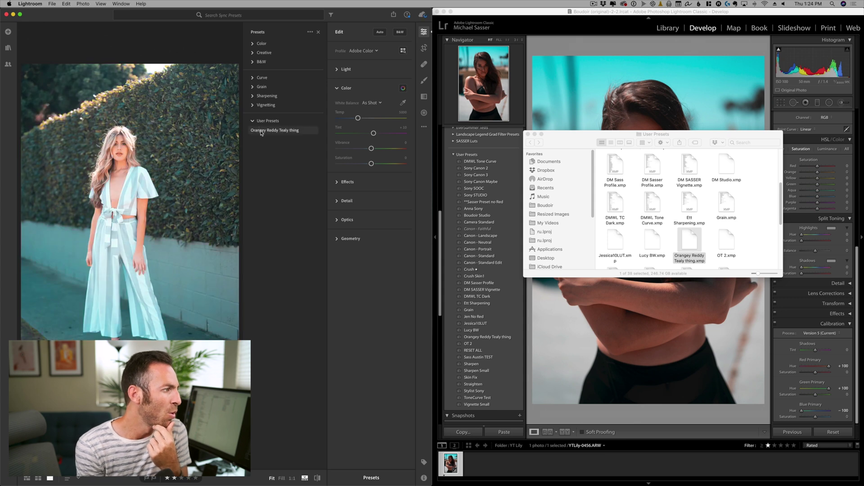
pyautogui.press('Right')
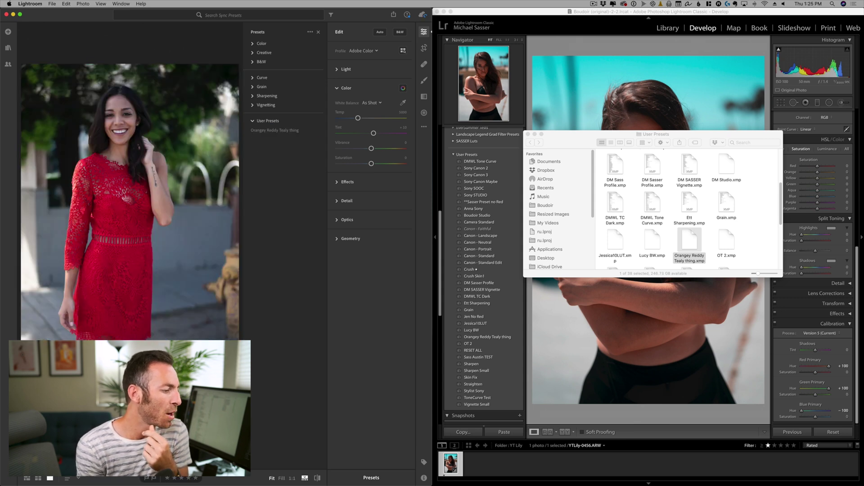
pyautogui.press('Right')
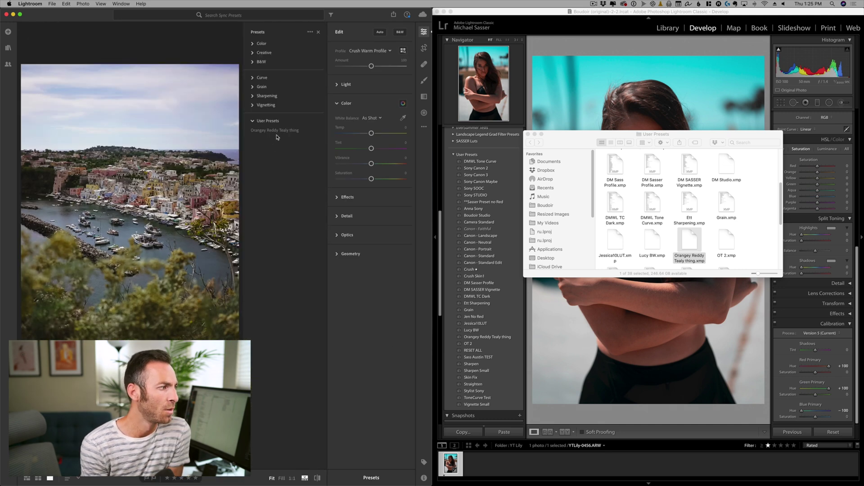
pyautogui.click(277, 133)
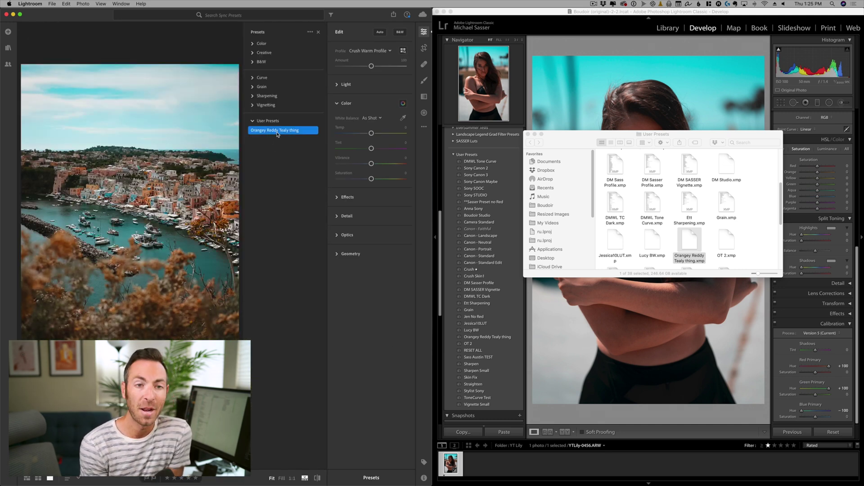
# Apply the Ever Summer SKIN preset to the portrait, with Skin Portrait Profile Amount at 100
pyautogui.click(536, 197)
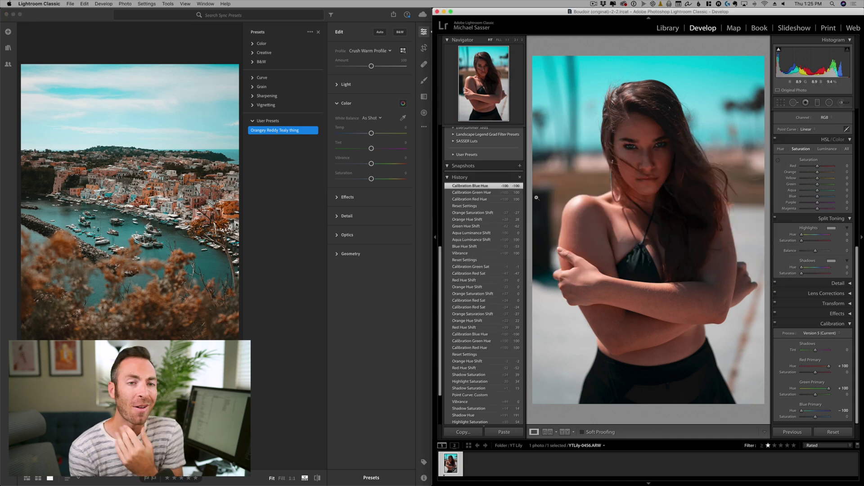
pyautogui.scroll(10, 492, 207)
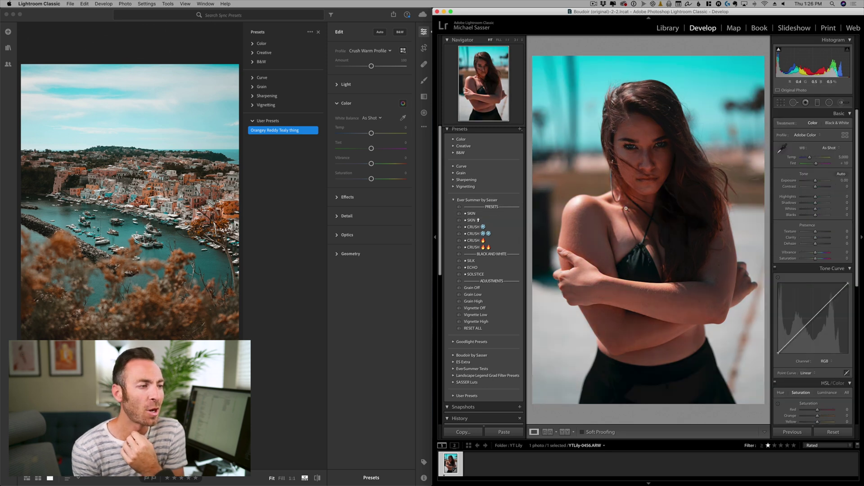
pyautogui.click(492, 214)
pyautogui.moveTo(814, 143)
pyautogui.mouseDown()
pyautogui.moveTo(826, 144)
pyautogui.moveTo(817, 145)
pyautogui.mouseUp()
# Import the Ever Summer by Sasser presets zip from the Downloads folder
pyautogui.click(333, 31)
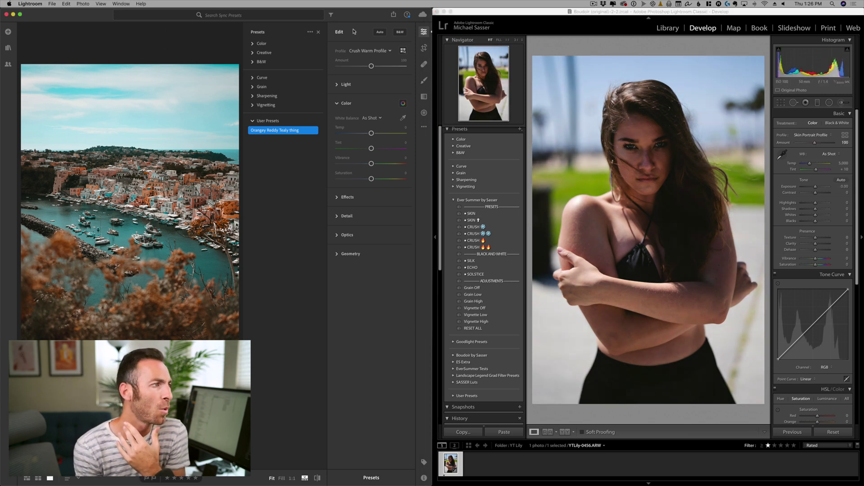
pyautogui.click(310, 32)
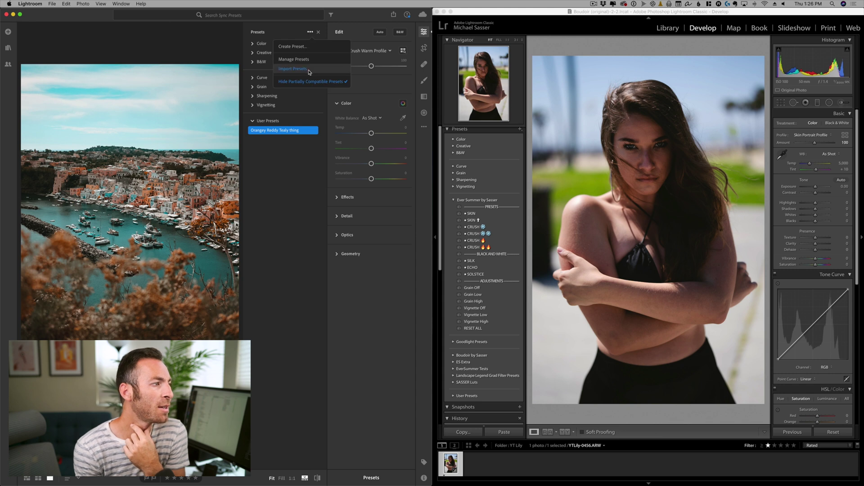
pyautogui.click(310, 70)
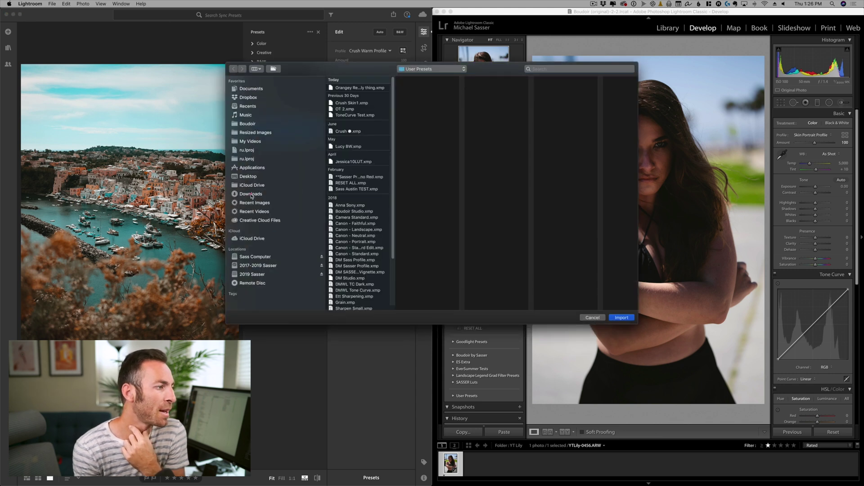
pyautogui.click(251, 195)
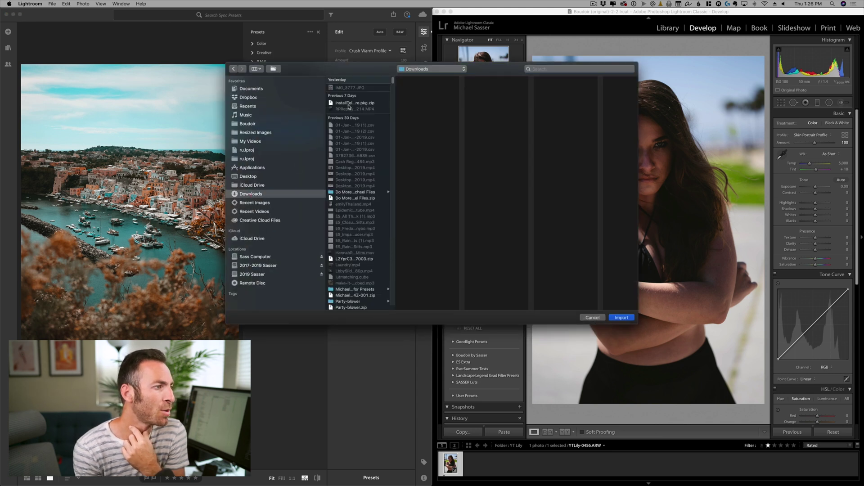
pyautogui.scroll(-1, 361, 249)
pyautogui.click(360, 253)
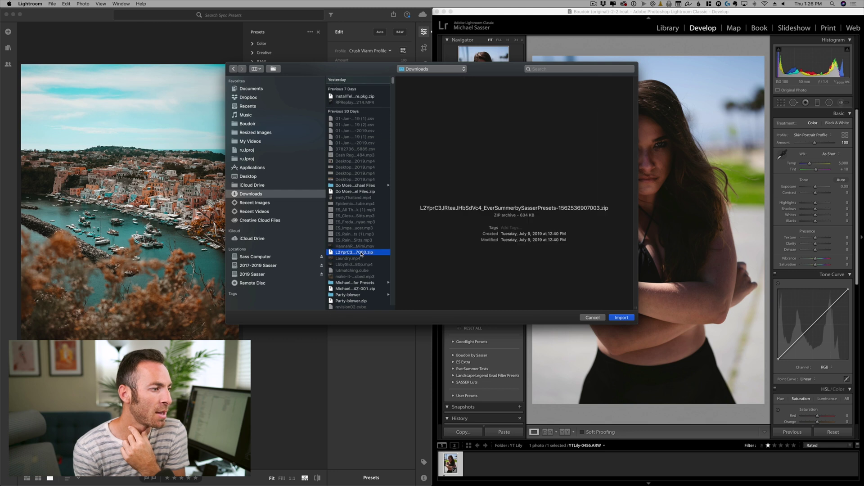
pyautogui.click(621, 318)
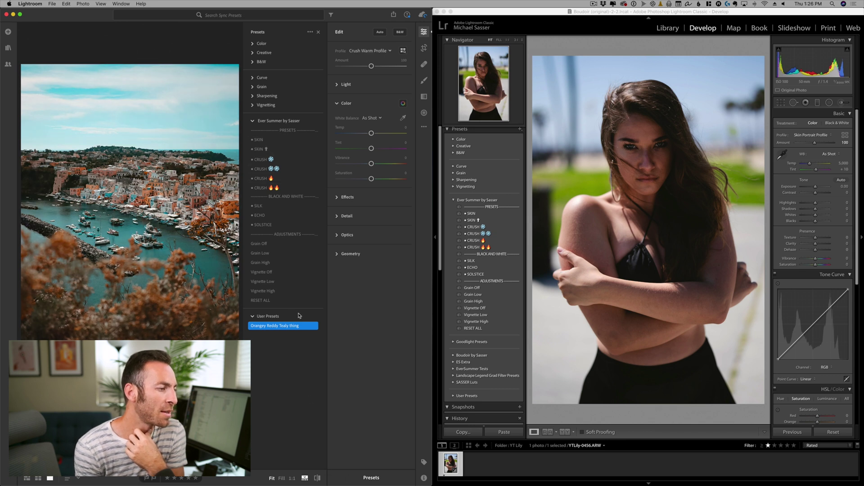
# Apply the Ever Summer RESET ALL preset to neutralise the photo
pyautogui.click(269, 300)
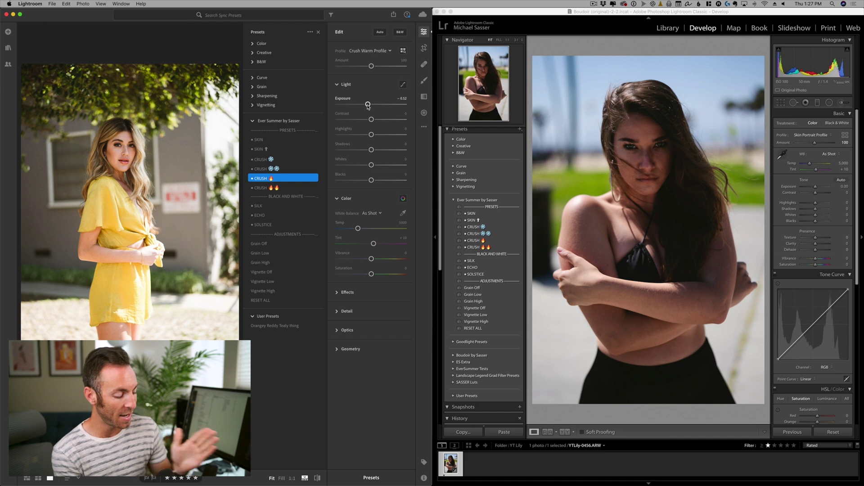
pyautogui.click(27, 7)
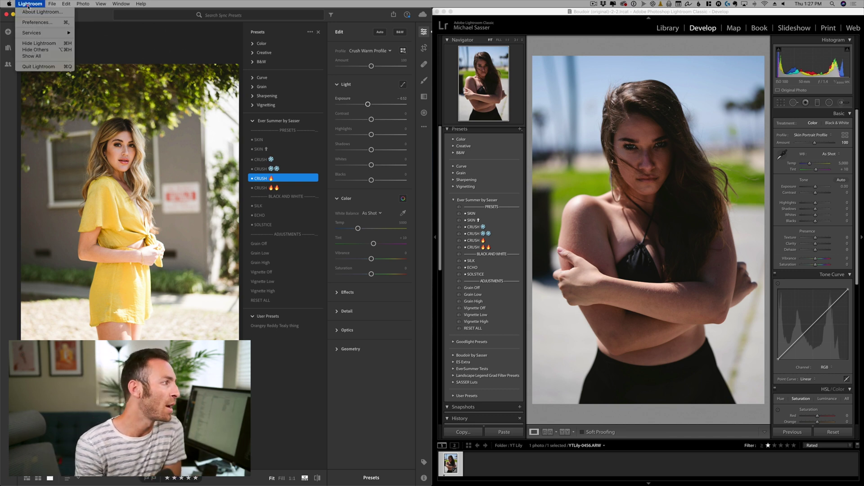
pyautogui.click(31, 22)
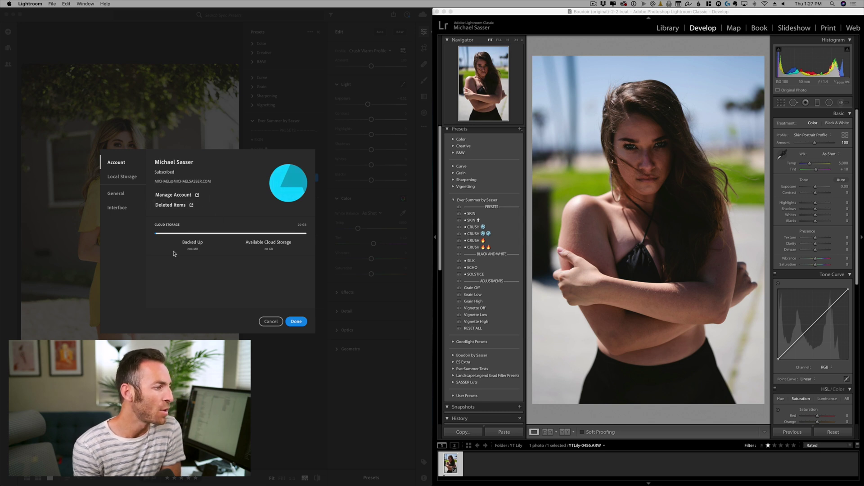
pyautogui.click(300, 323)
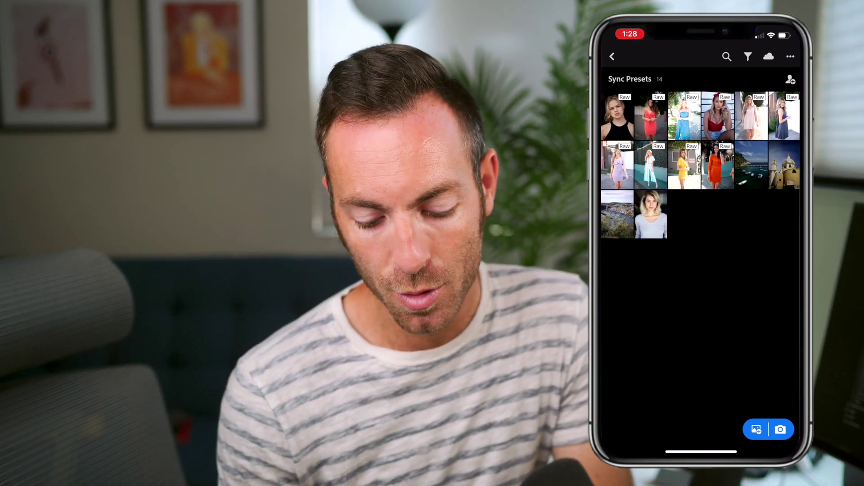
# Open the app settings and check the signed-in account
pyautogui.click(790, 56)
pyautogui.click(639, 425)
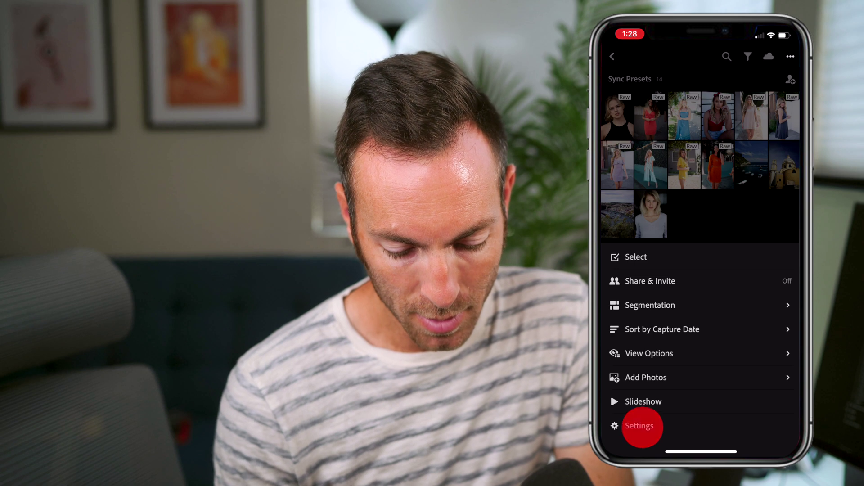
pyautogui.click(662, 86)
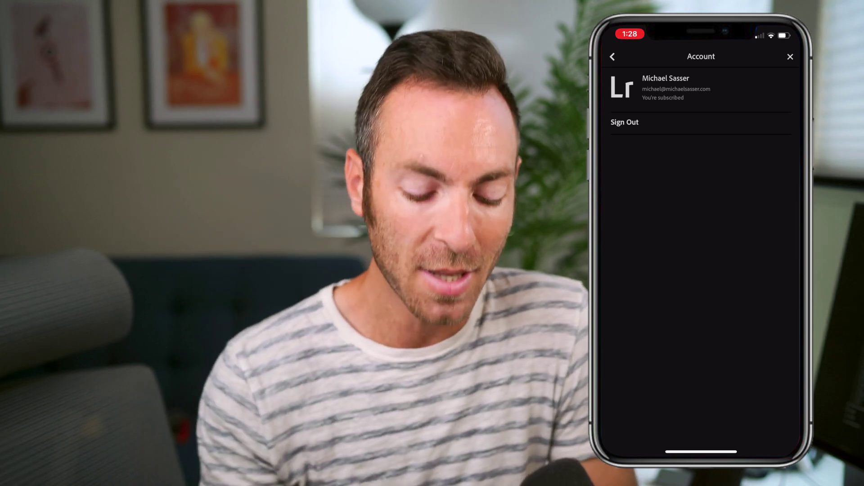
# Back in Sync Presets, open the blonde portrait and list its preset groups
pyautogui.click(790, 57)
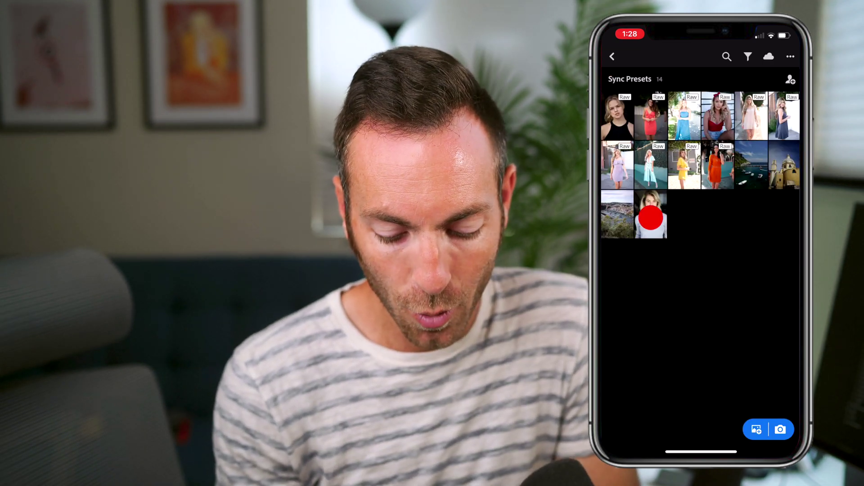
pyautogui.click(651, 217)
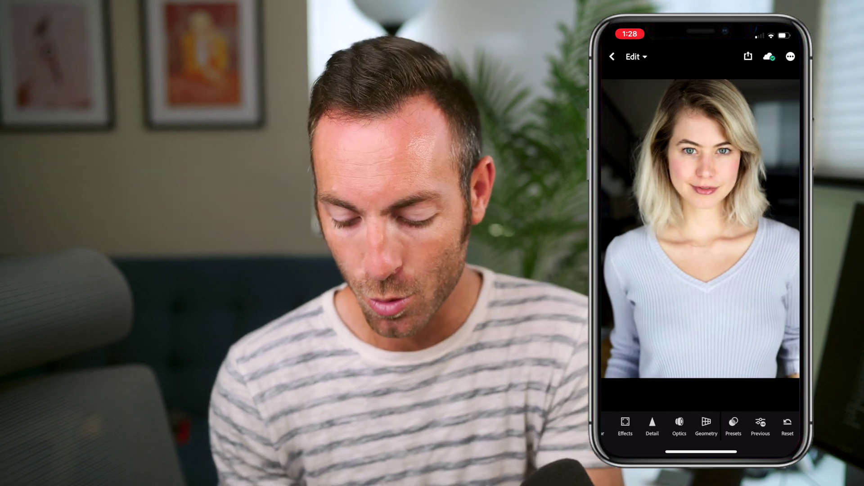
pyautogui.click(733, 426)
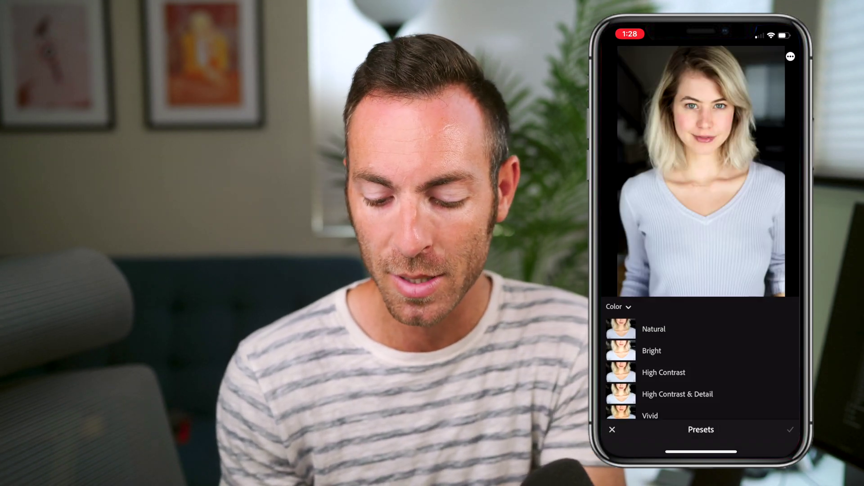
pyautogui.click(616, 308)
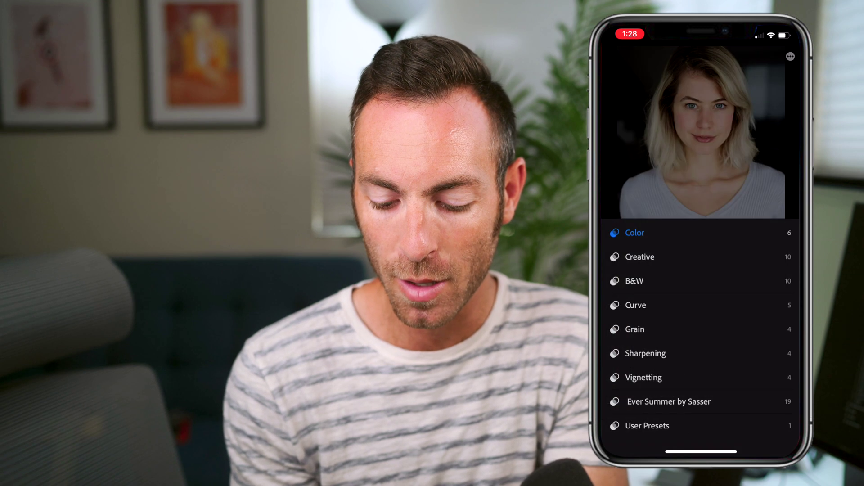